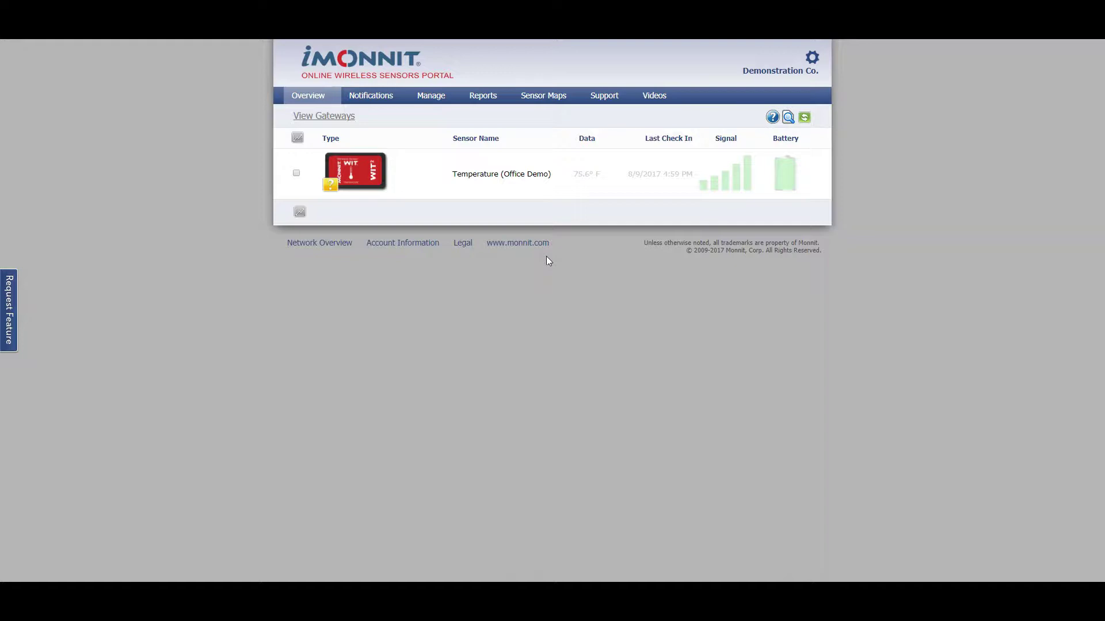
- Open the Users list from the account settings gear menu
left_click(821, 58)
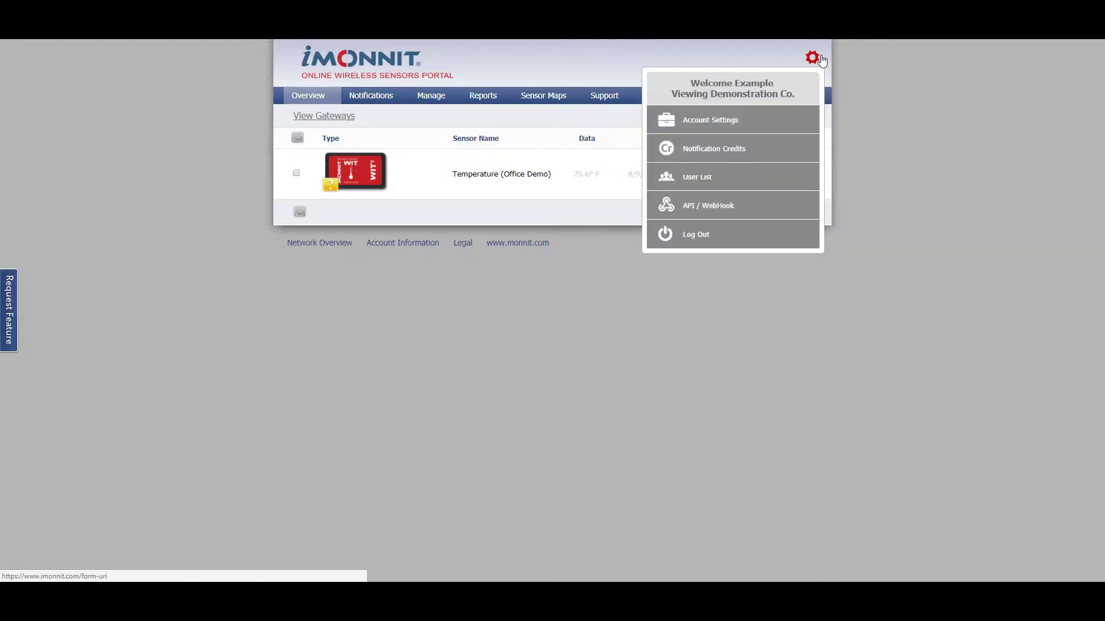
left_click(760, 177)
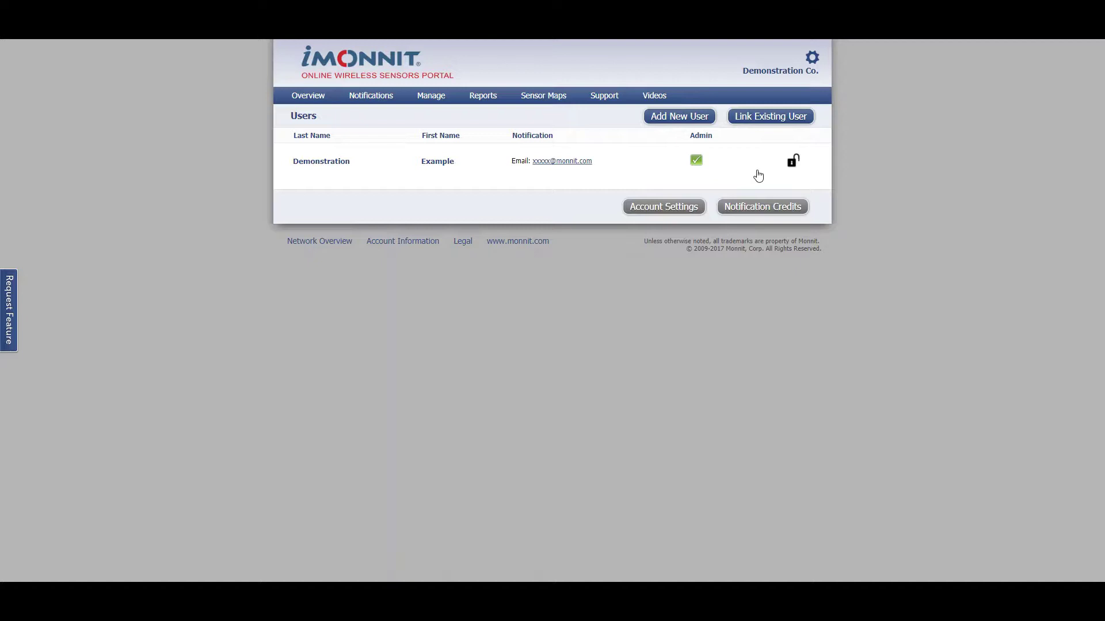
- Start a new user and enter its user name, password and password confirmation
left_click(692, 117)
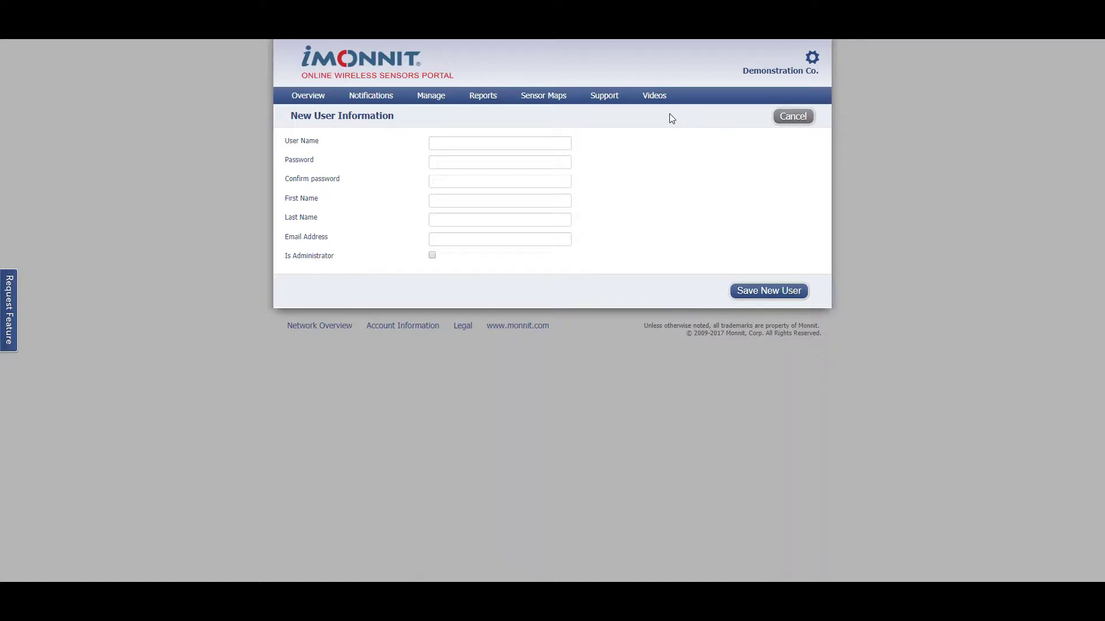
left_click(540, 145)
type("Sample")
key("Tab")
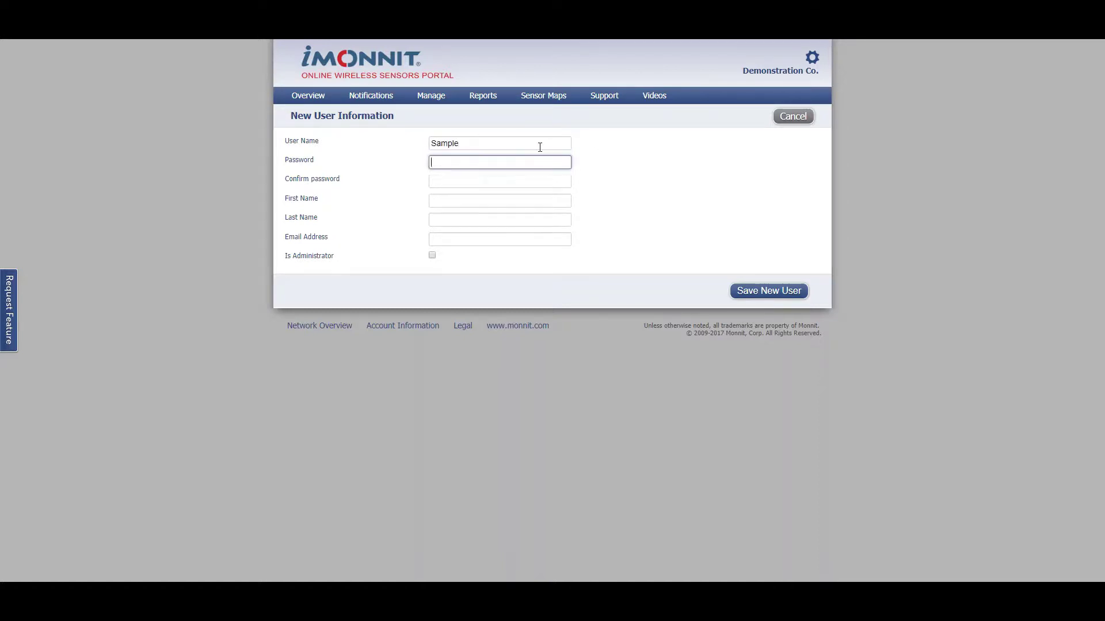
type("password")
key("Tab")
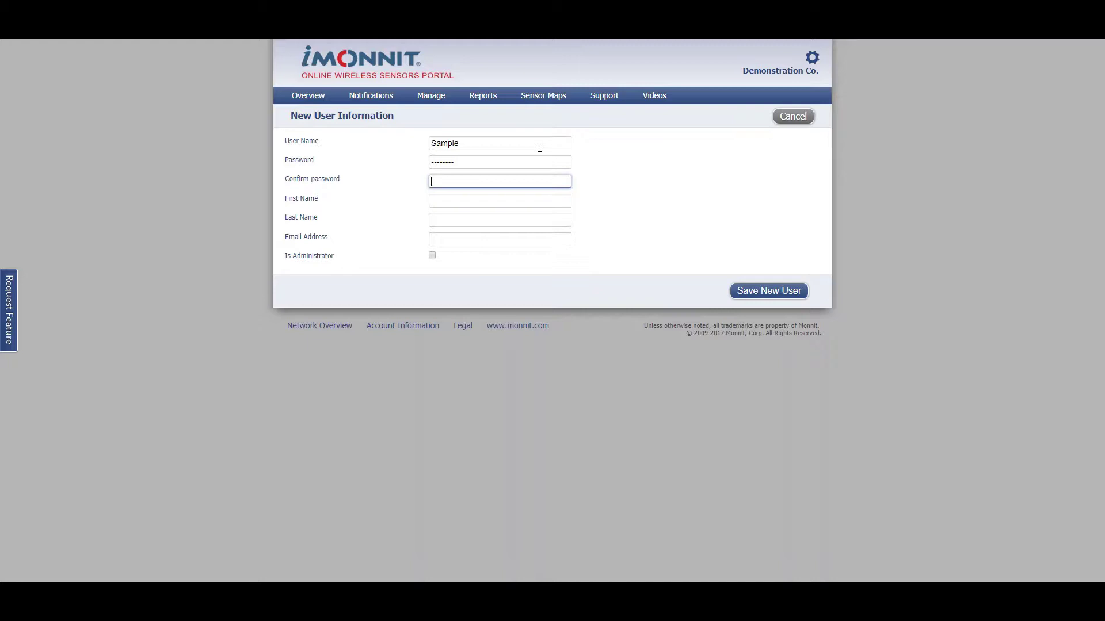
type("password")
- Fill in the new user's first name, last name and e-mail address
key("Tab")
type("Sample")
key("Tab")
type("Example")
key("Tab")
type("s")
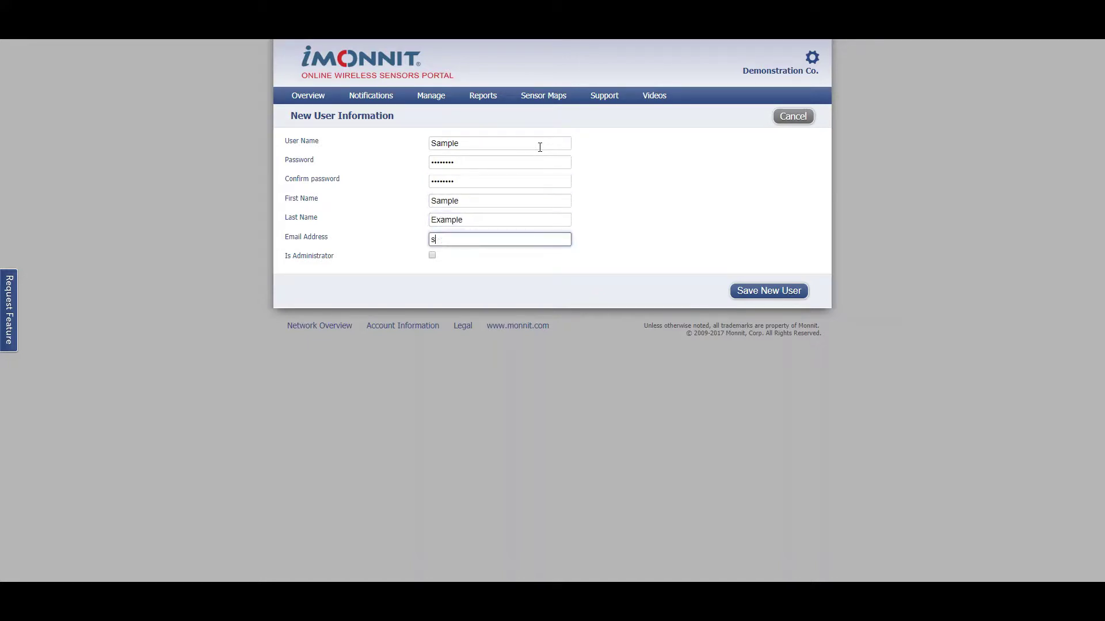
type("ample.example@company.com")
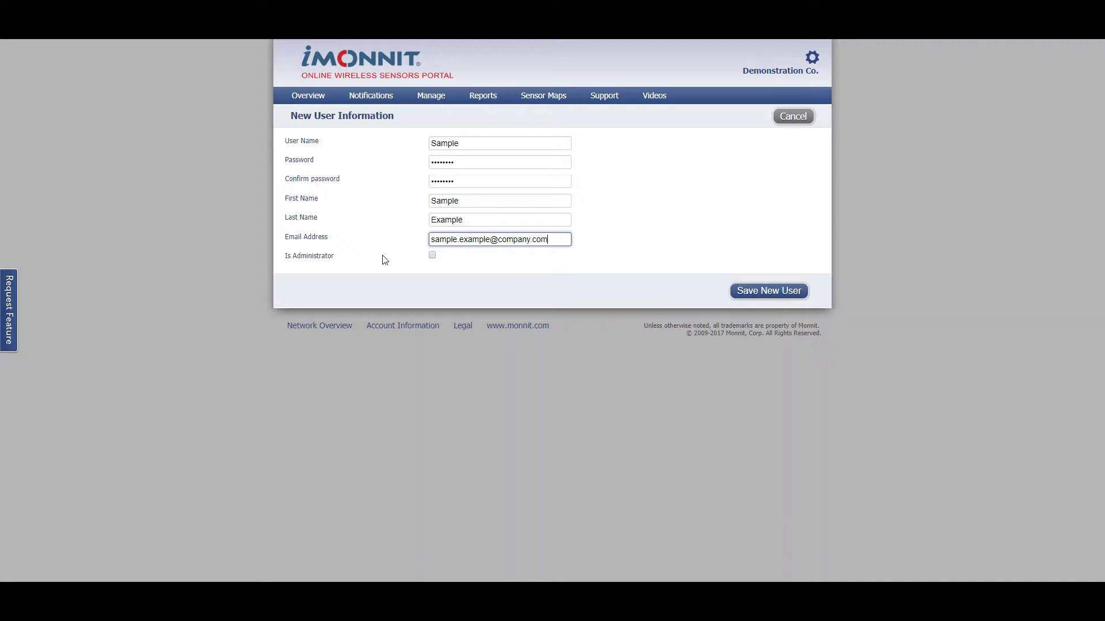
- Save the new user and switch its Text (SMS) Settings to Direct Delivery
left_click(781, 293)
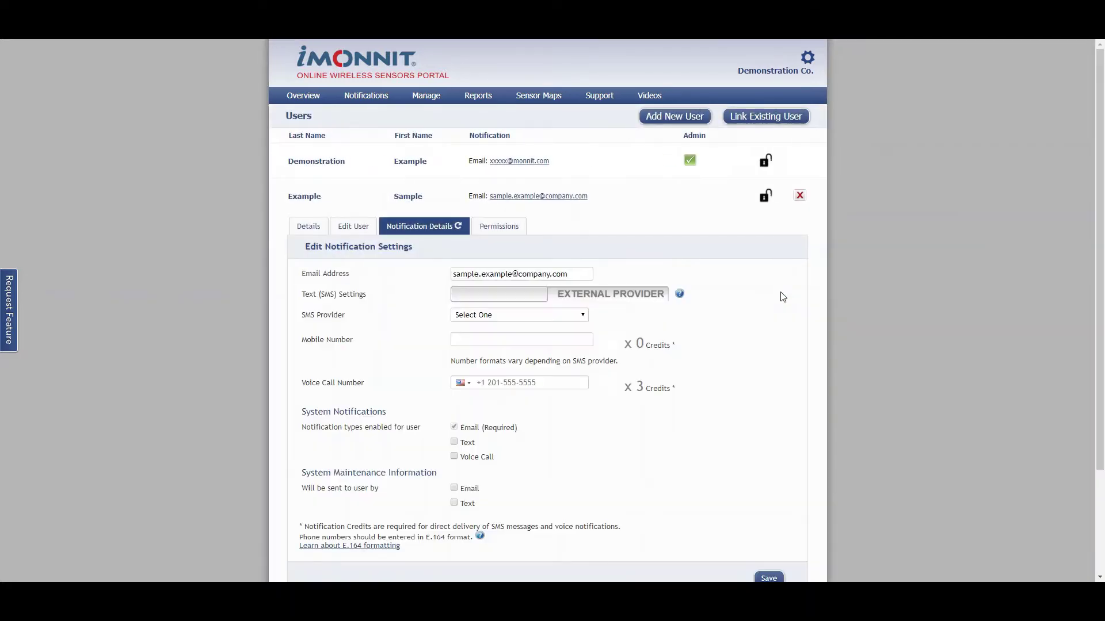
scroll(783, 297, "down", 3)
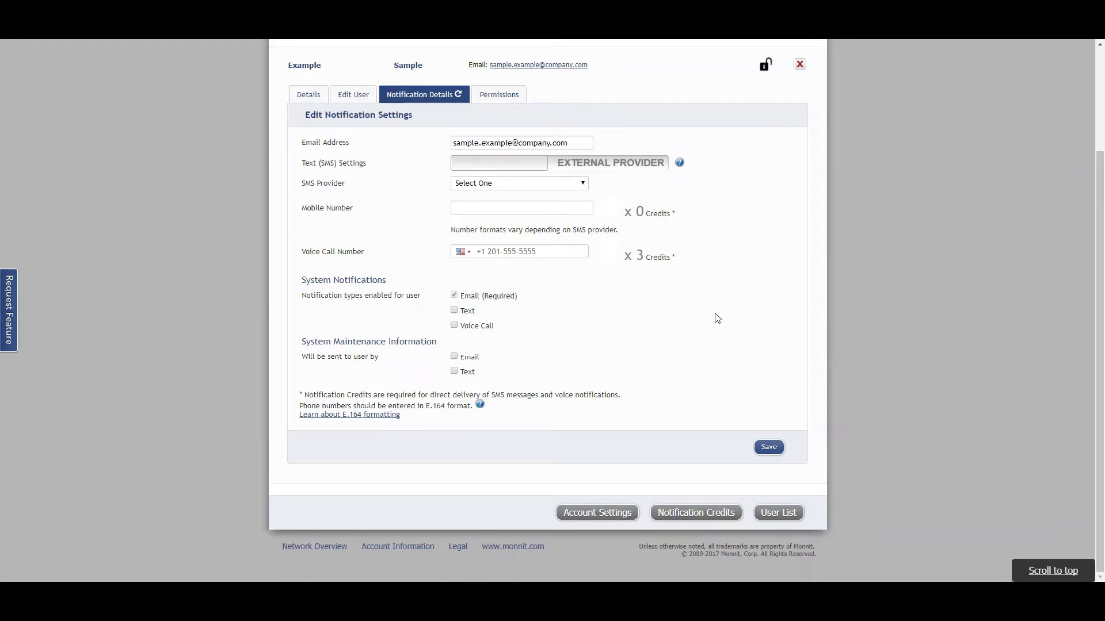
left_click(604, 168)
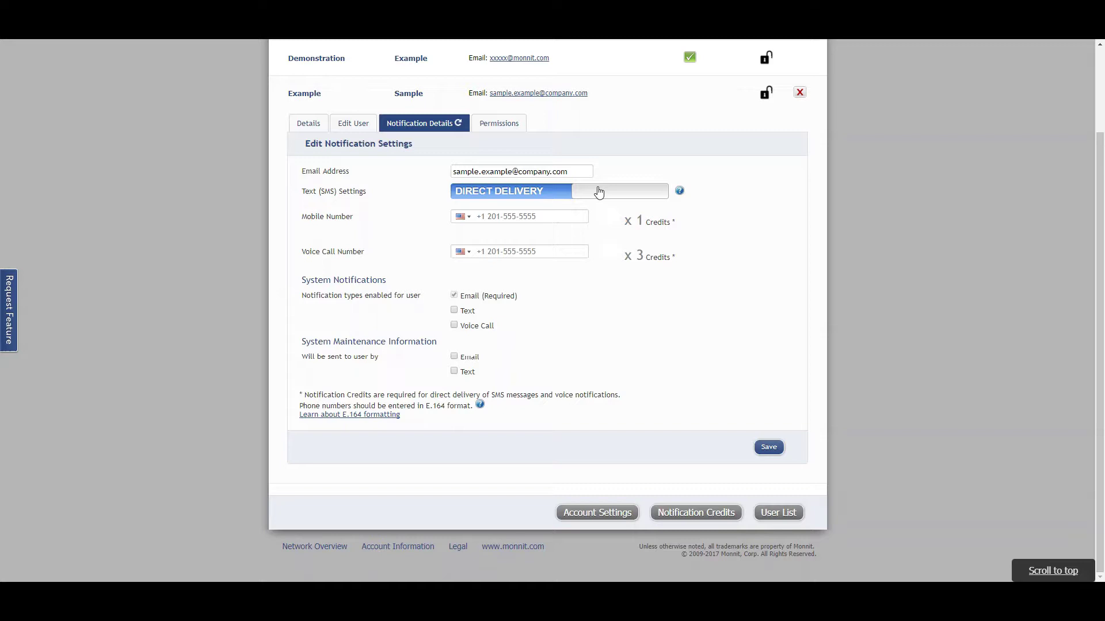
- Switch text delivery back to External Provider with AT&T MMS as the SMS provider
left_click(599, 192)
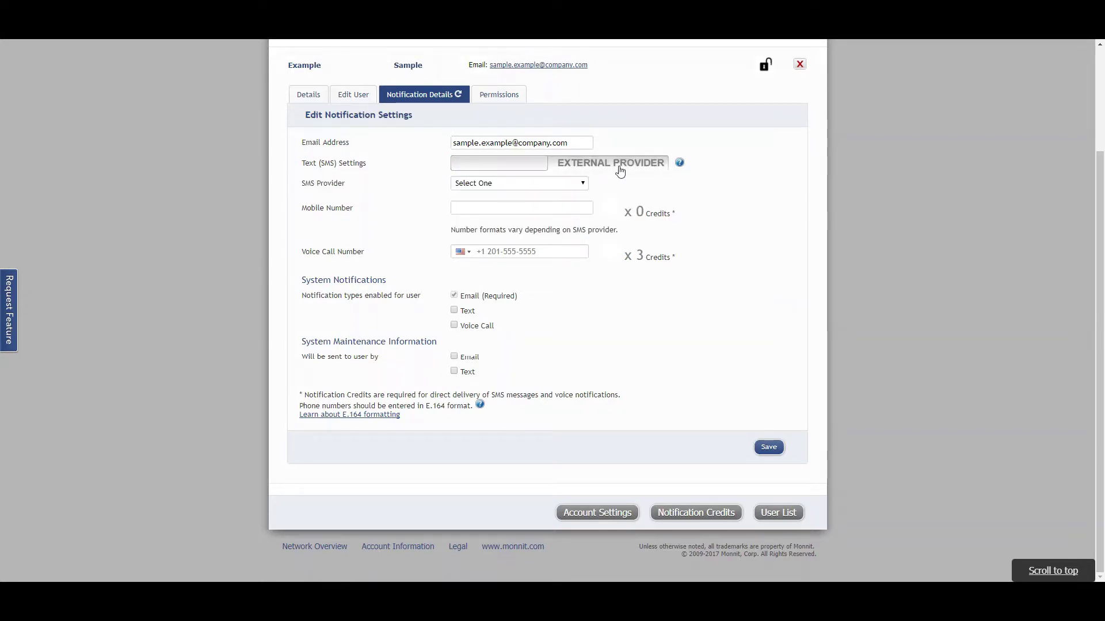
left_click(573, 180)
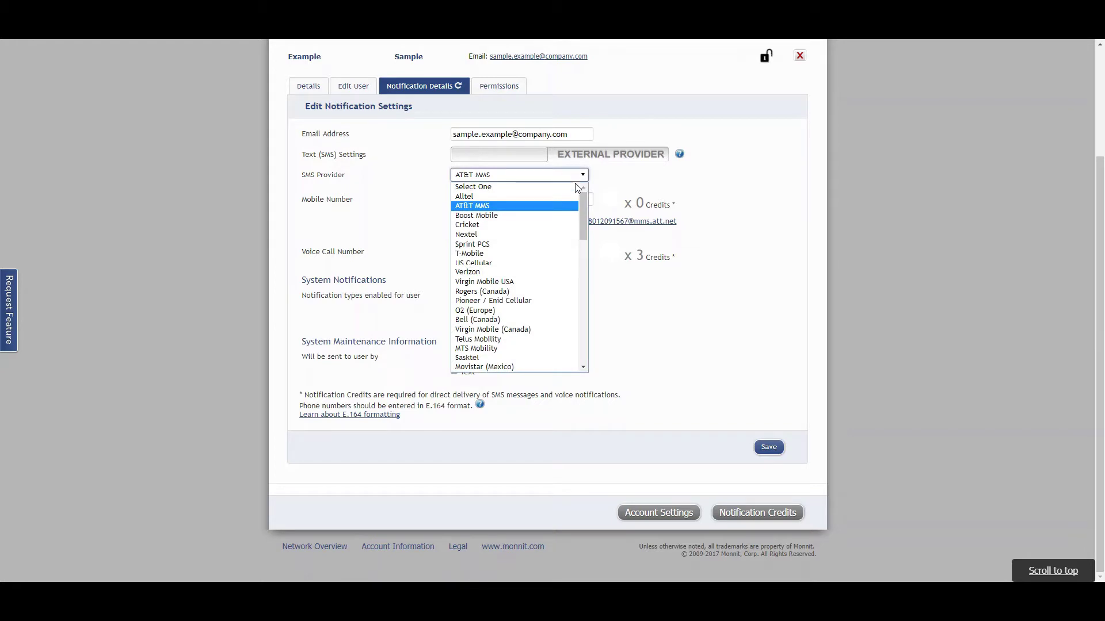
mouse_move(586, 198)
left_mouse_down()
mouse_move(572, 352)
mouse_move(578, 193)
left_mouse_up()
left_click(534, 202)
- Enter the user's 10-digit mobile number, enable email maintenance notices, and save the settings
left_click(534, 201)
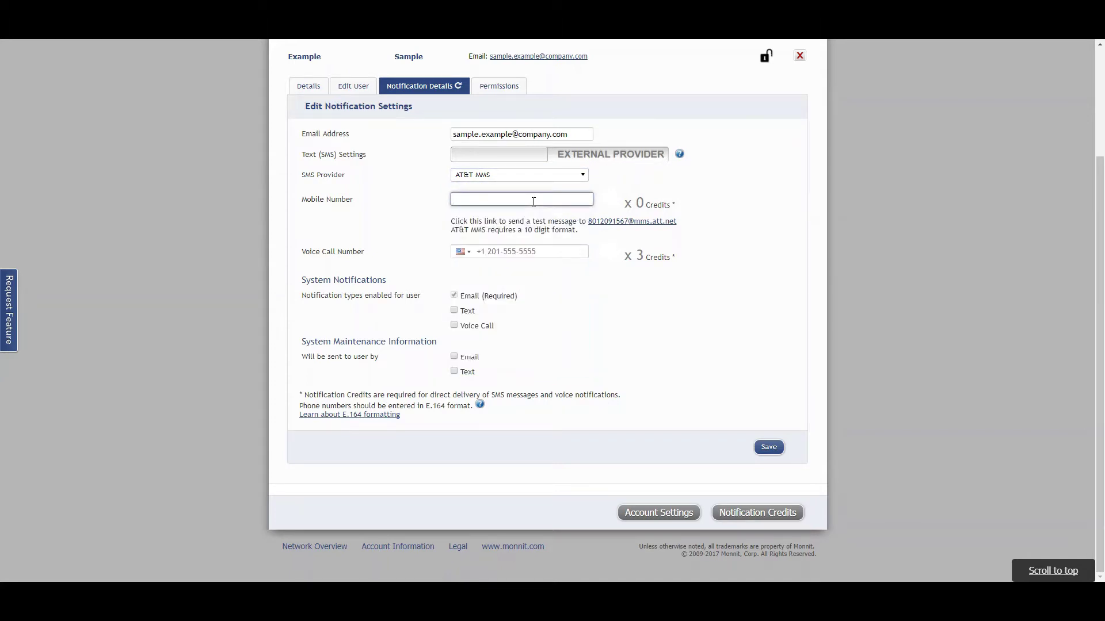
left_click(578, 278)
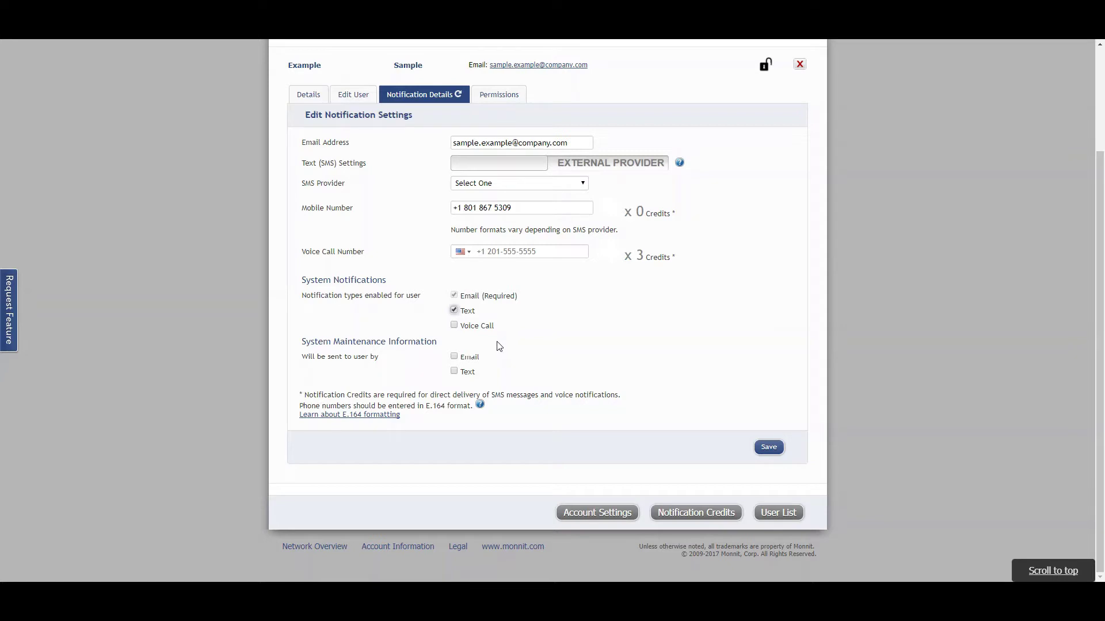
left_click(453, 357)
left_click(770, 448)
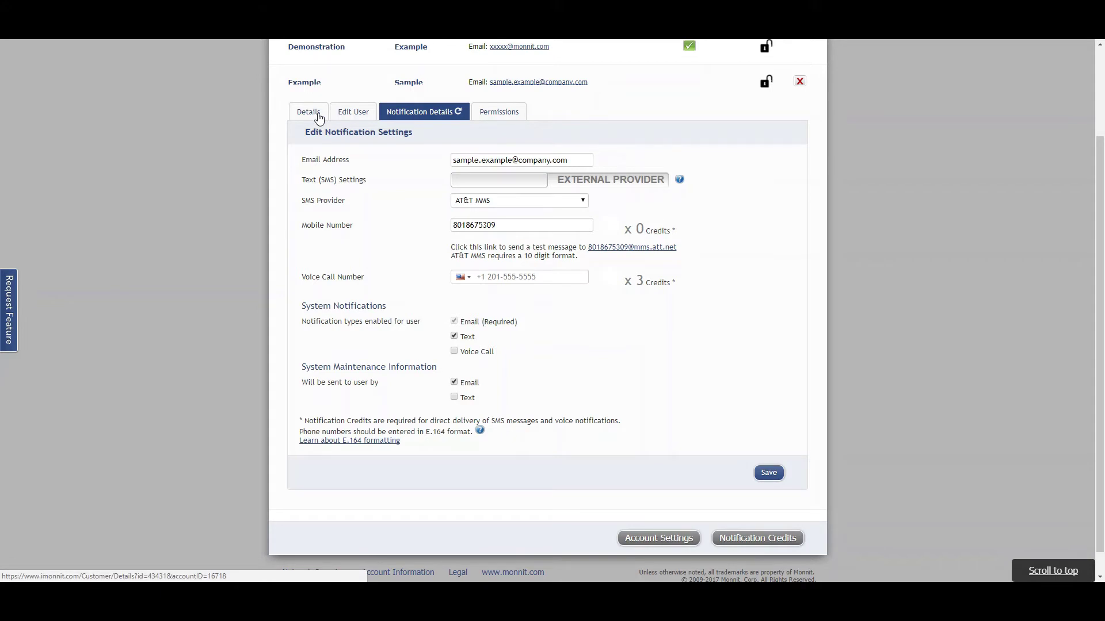
left_click(319, 115)
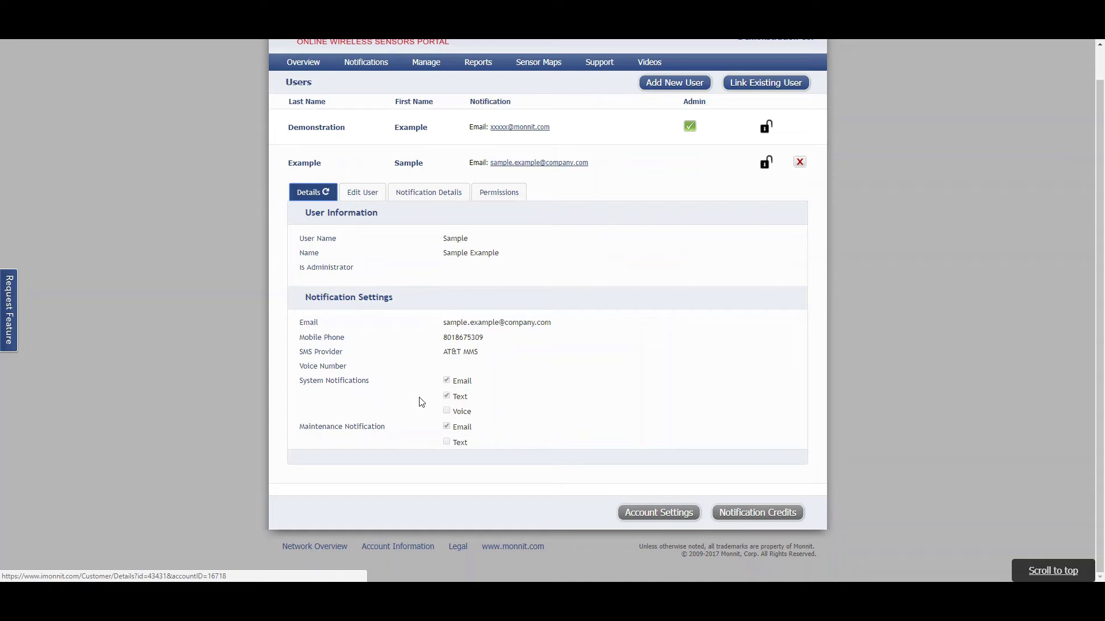
left_click(364, 196)
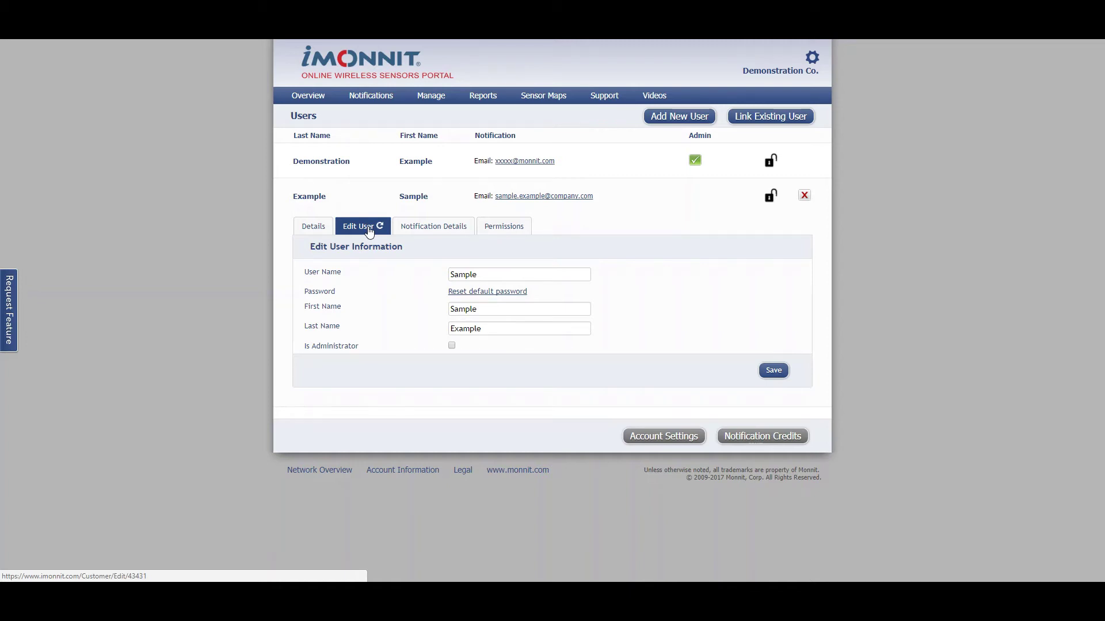
left_click(420, 230)
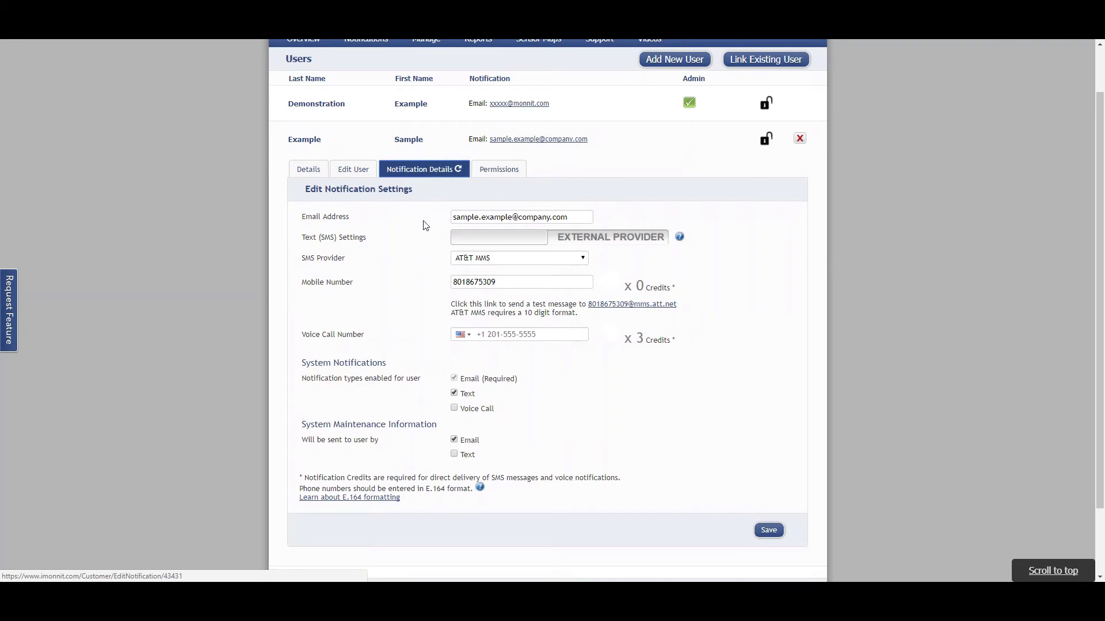
- Save the new user's permissions with the default Administration selections
left_click(494, 175)
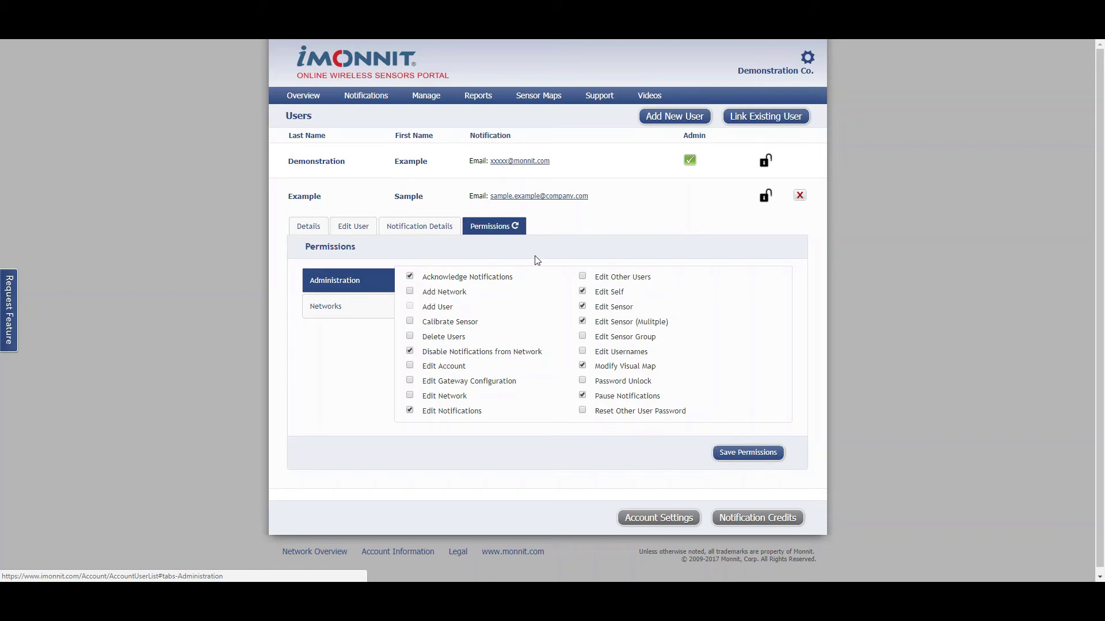
left_click(729, 456)
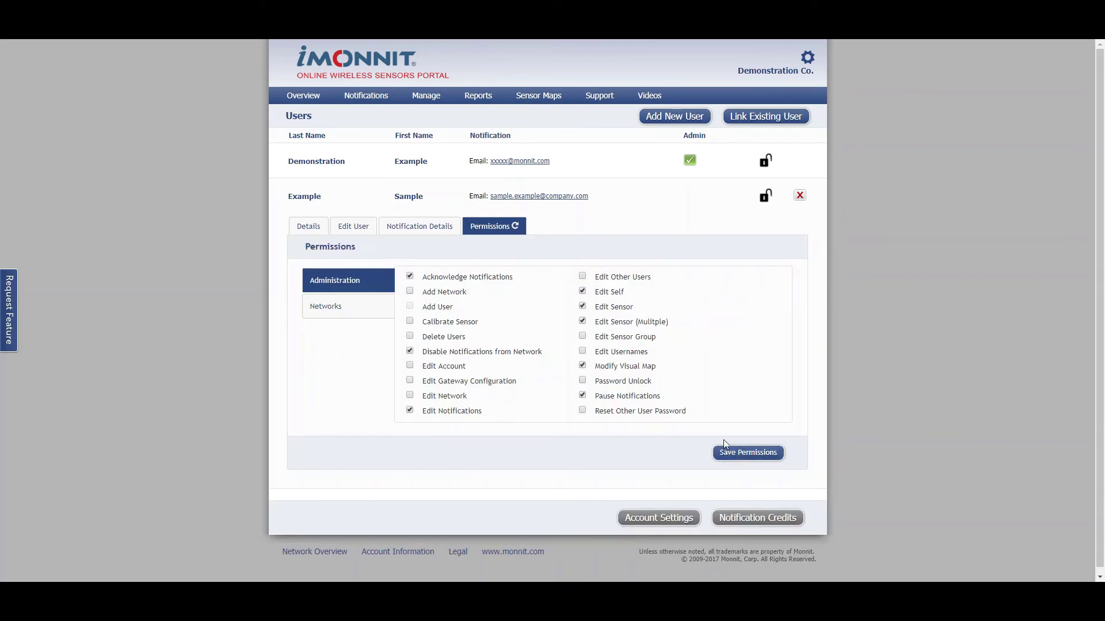
- Return to the Overview page showing the Temperature (Office Demo) sensor
left_click(313, 101)
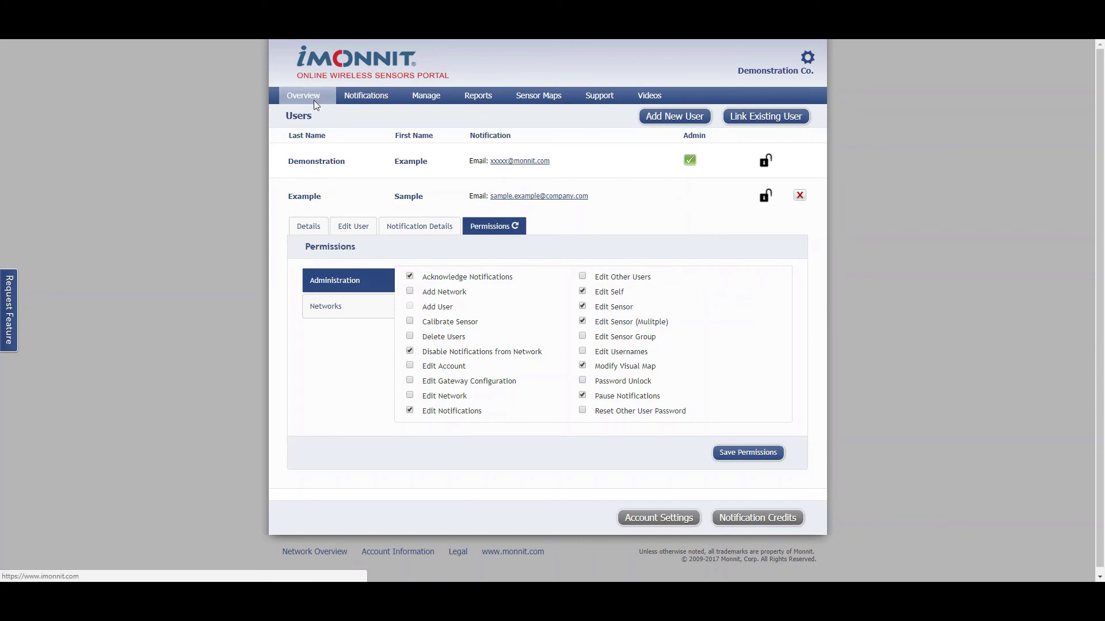